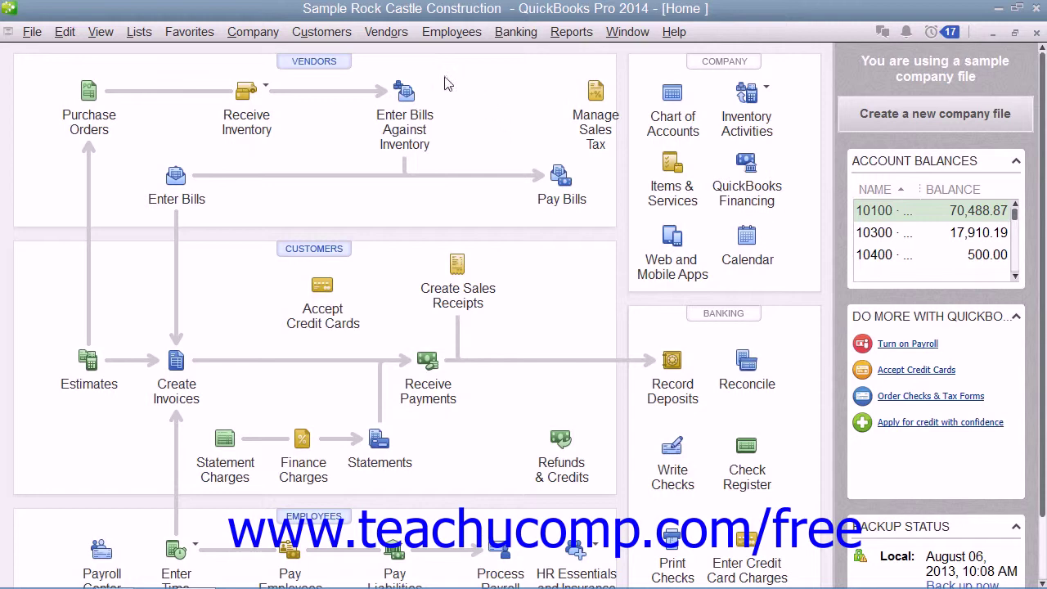
Open the Vendors menu to reach the vendor tasks
left_click(391, 33)
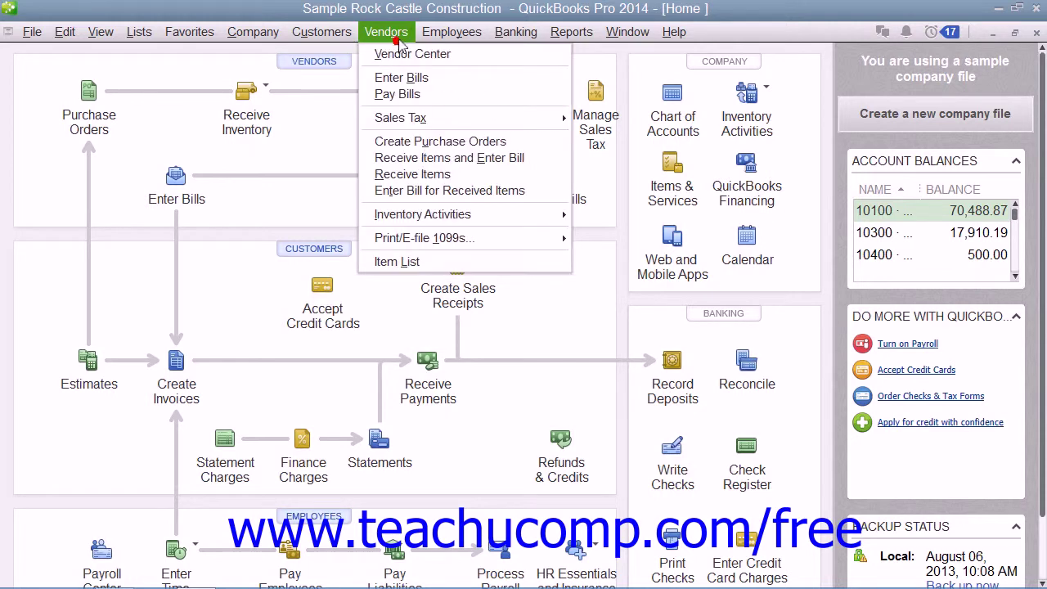
Open Enter Bills, view the Expenses and Items tabs, then clear Bill Received
left_click(409, 80)
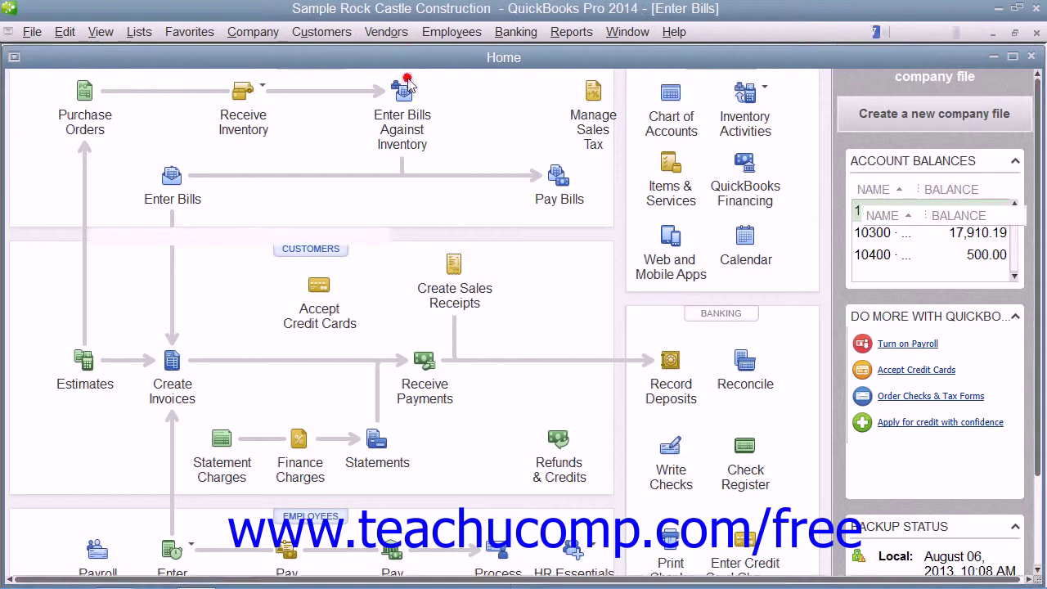
left_click(994, 54)
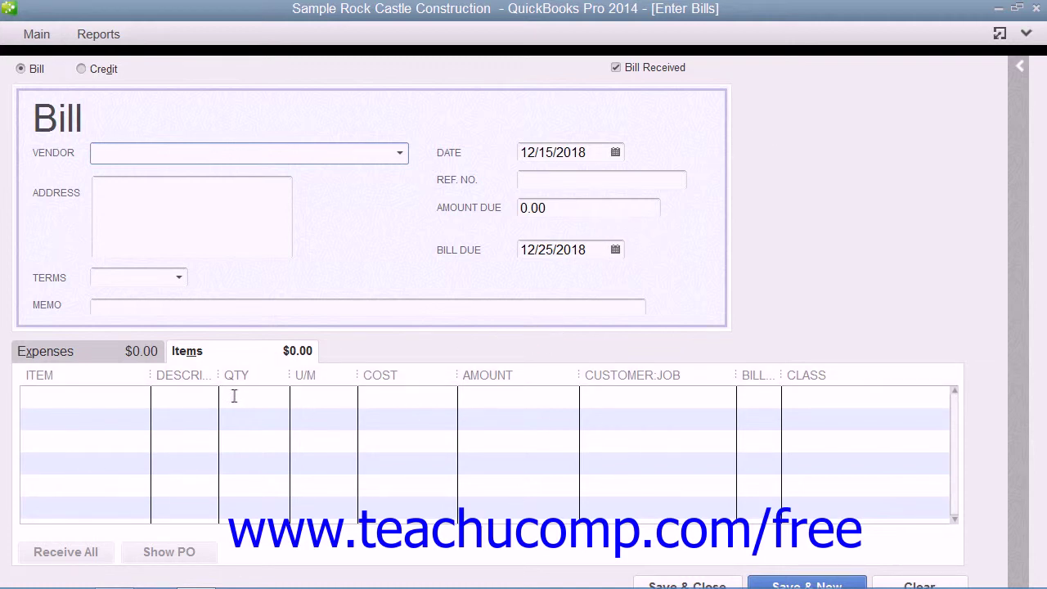
left_click(139, 352)
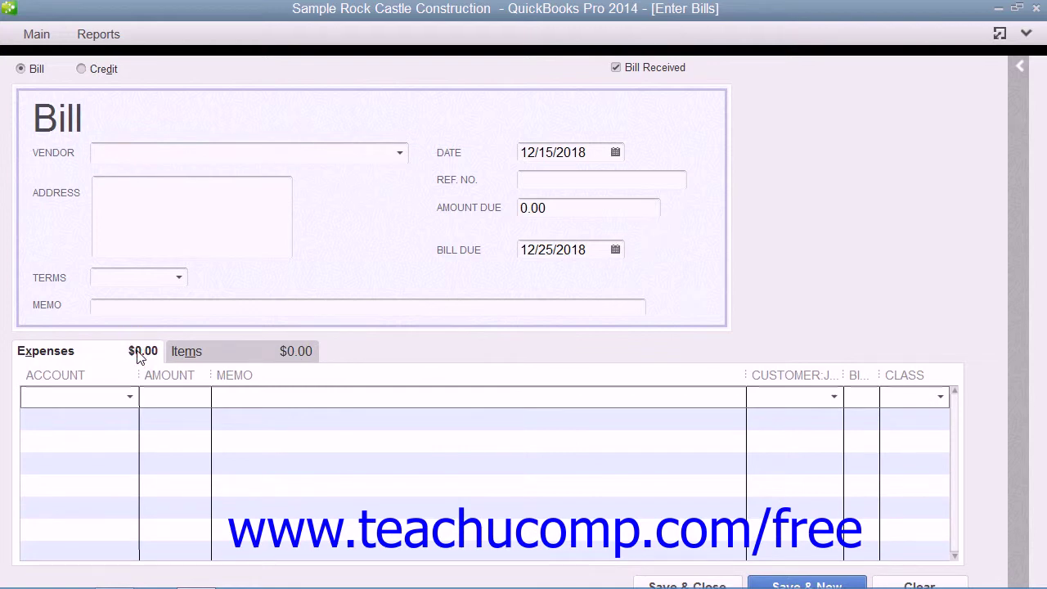
left_click(193, 355)
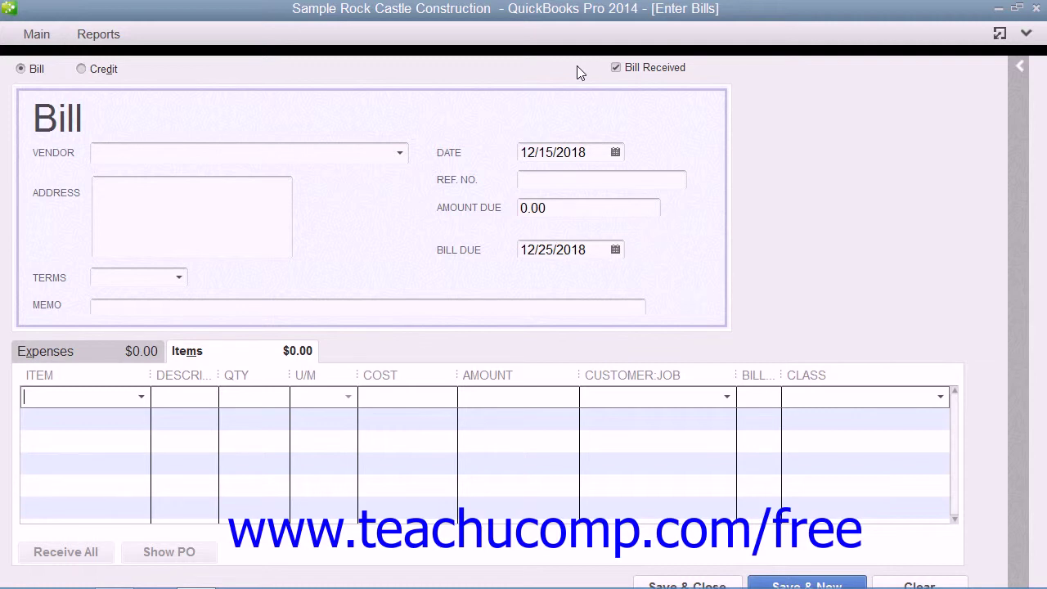
left_click(624, 68)
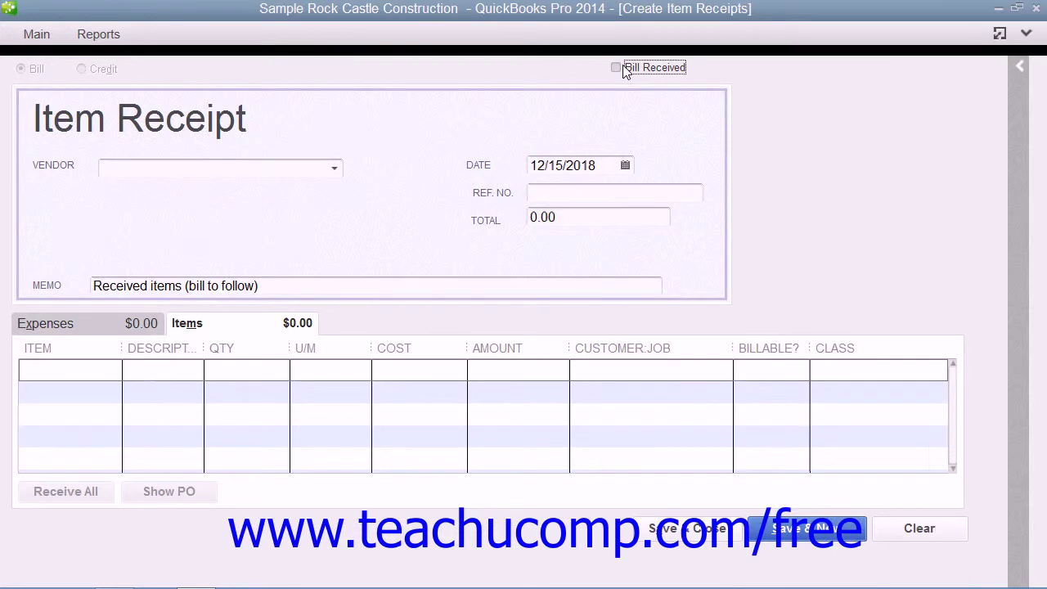
Recheck Bill Received and drop down the Vendor list
left_click(623, 68)
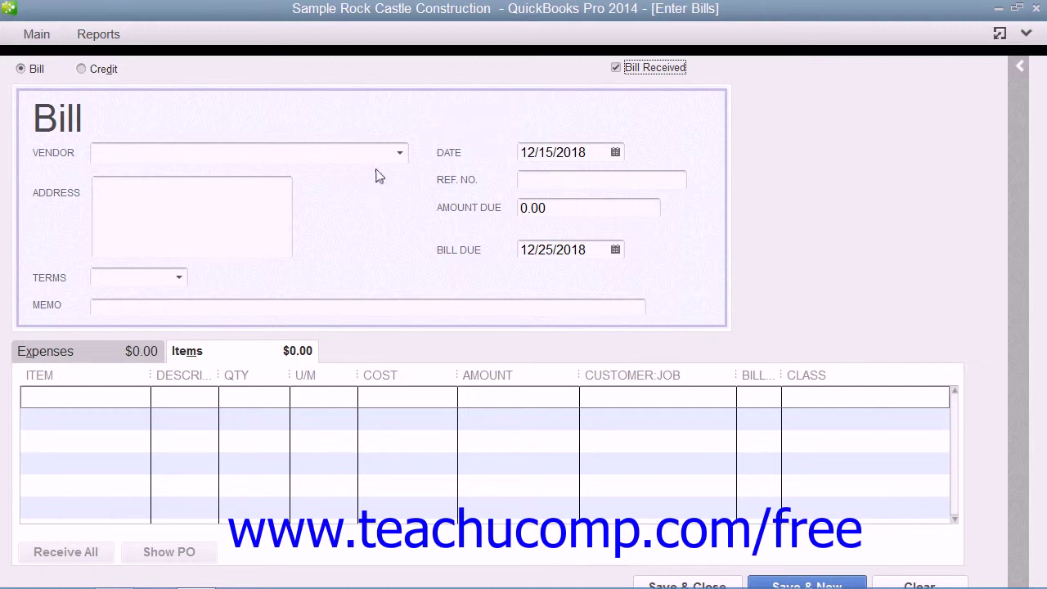
left_click(398, 153)
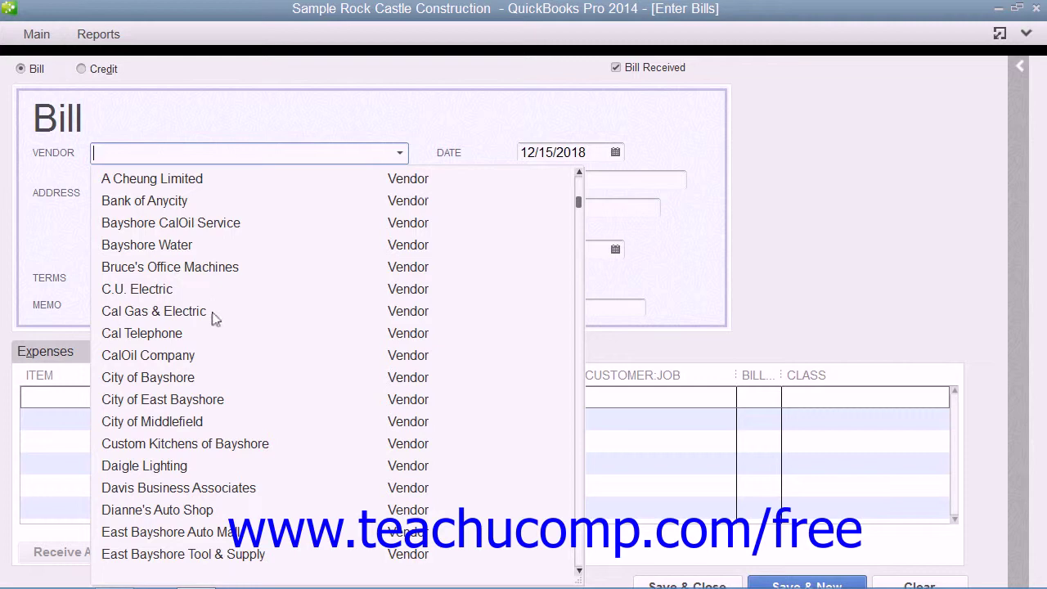
Choose vendor Cal Gas & Electric and set the bill date to 12/15/2018
left_click(169, 311)
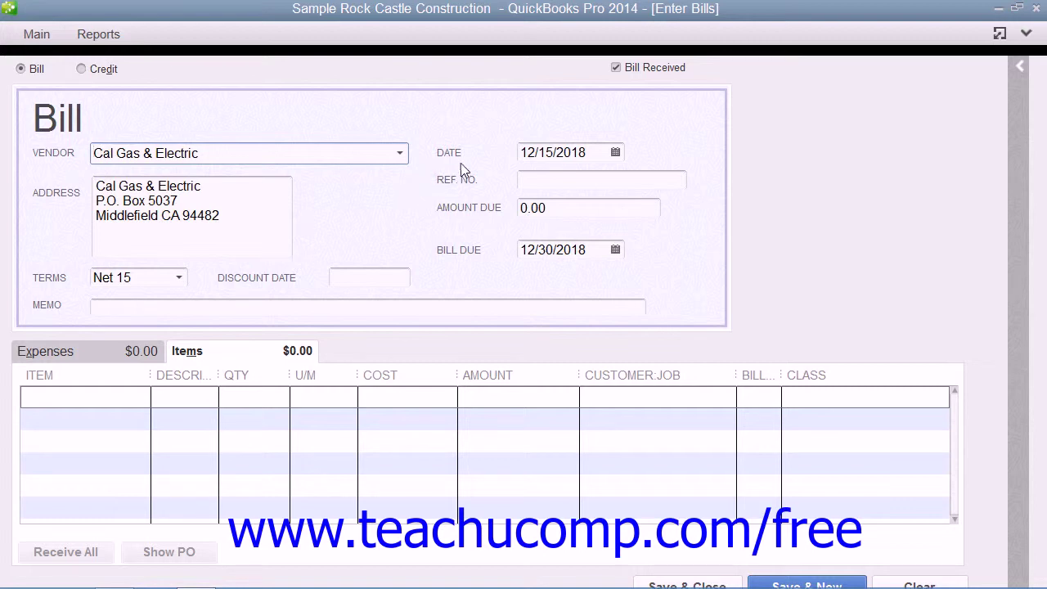
left_click(615, 153)
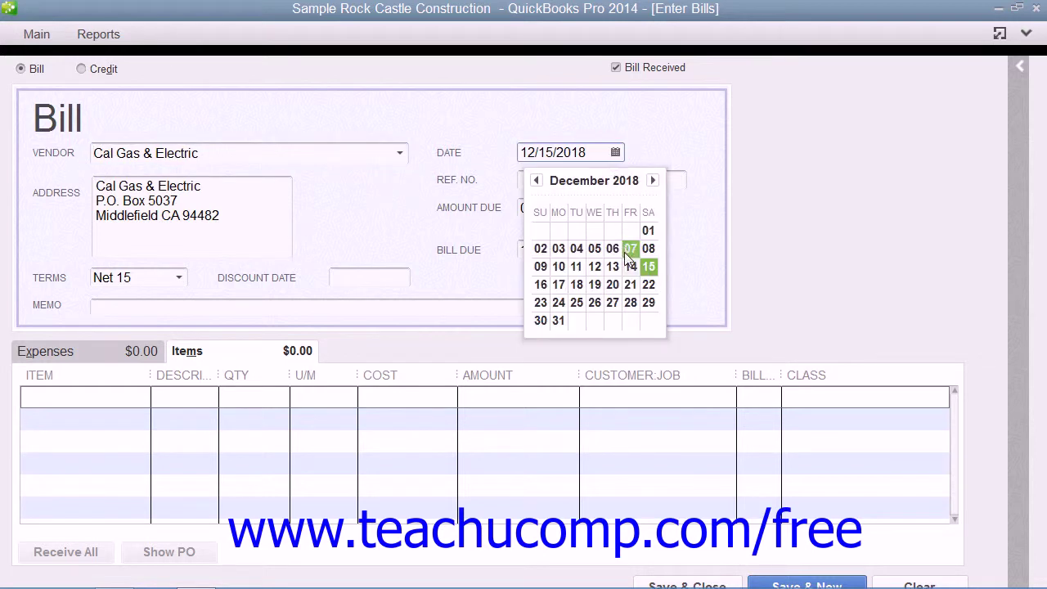
left_click(648, 269)
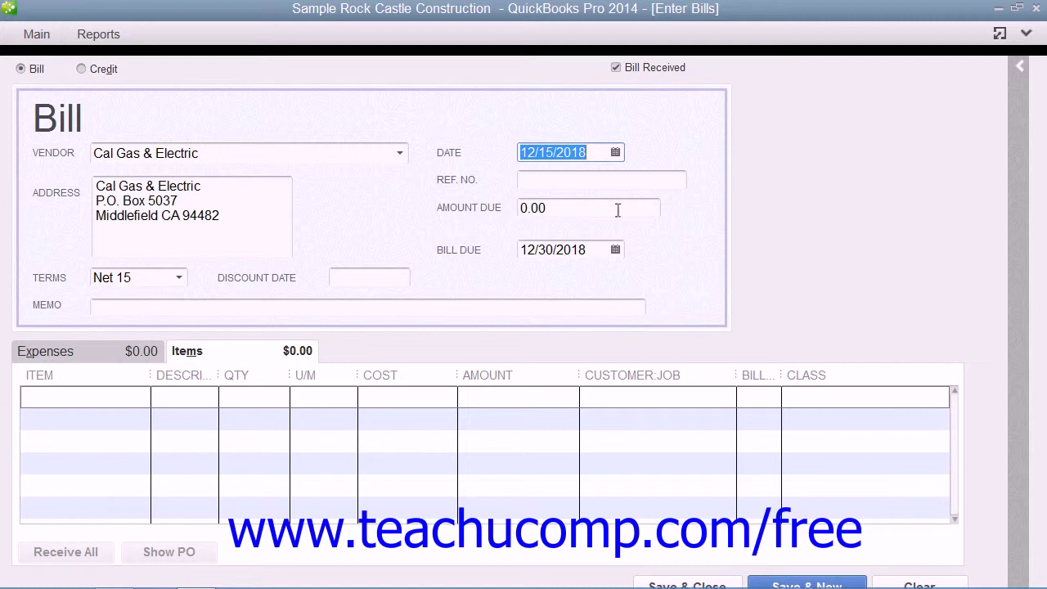
Enter reference number 5612 and amount due 125.00
left_click(550, 183)
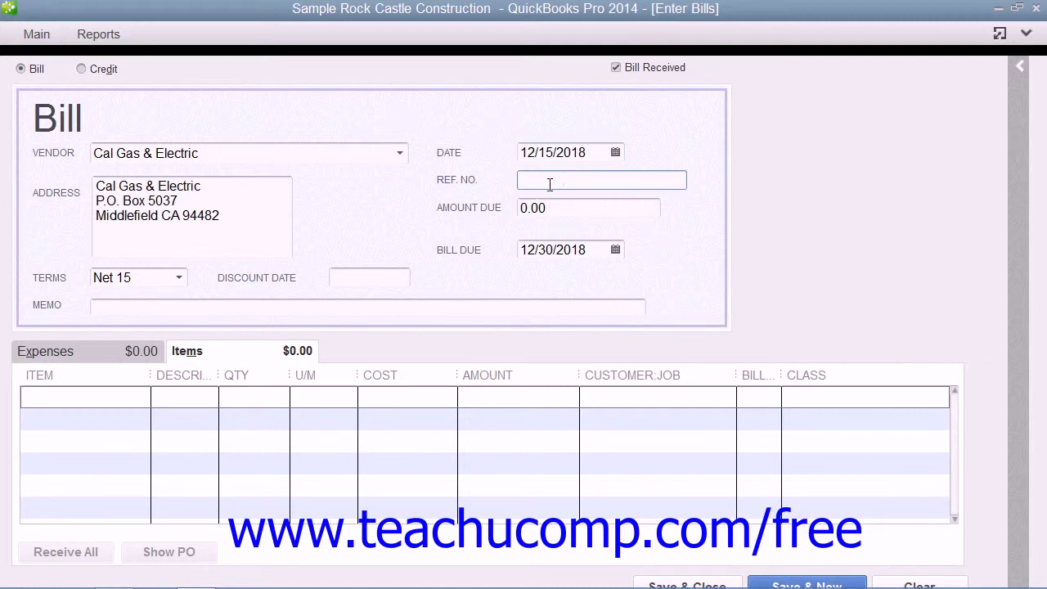
type("5612")
left_click(563, 209)
left_click_drag(563, 209, 515, 210)
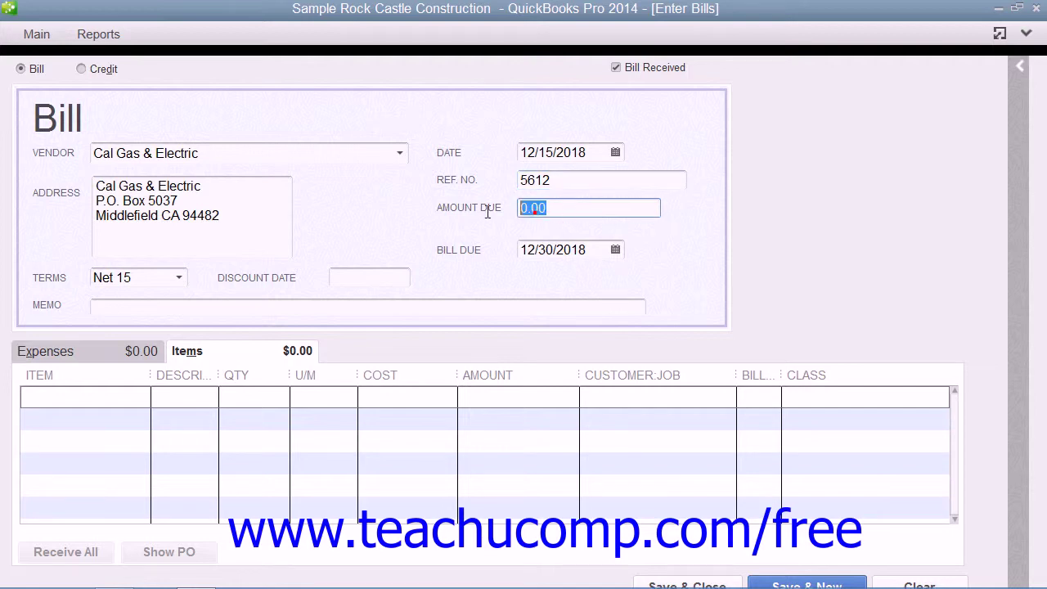
type("125")
left_click(578, 250)
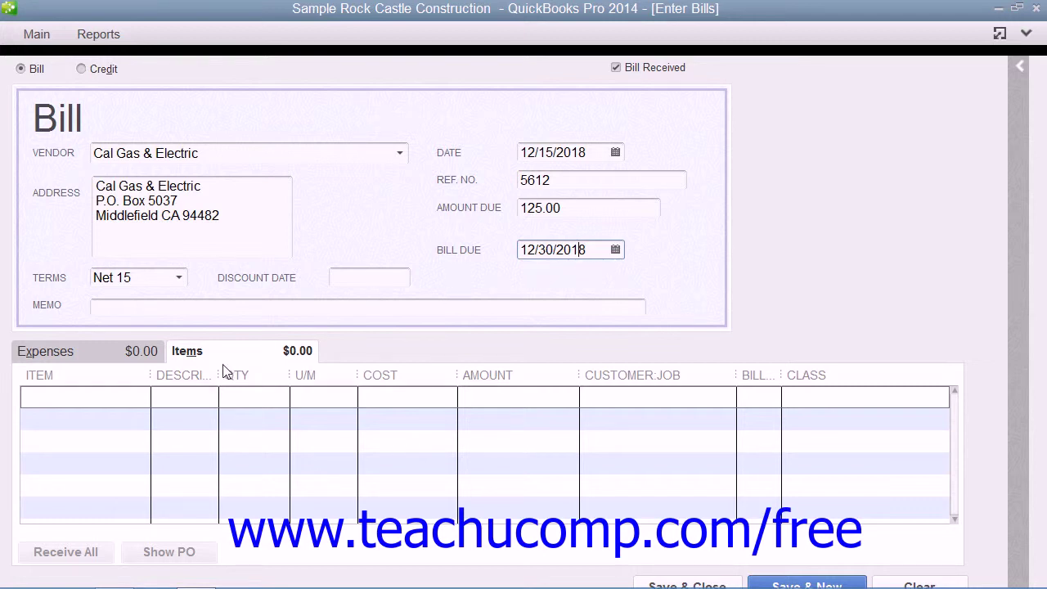
On the Expenses tab, set the line's account to 65110 Gas and Electric
left_click(119, 352)
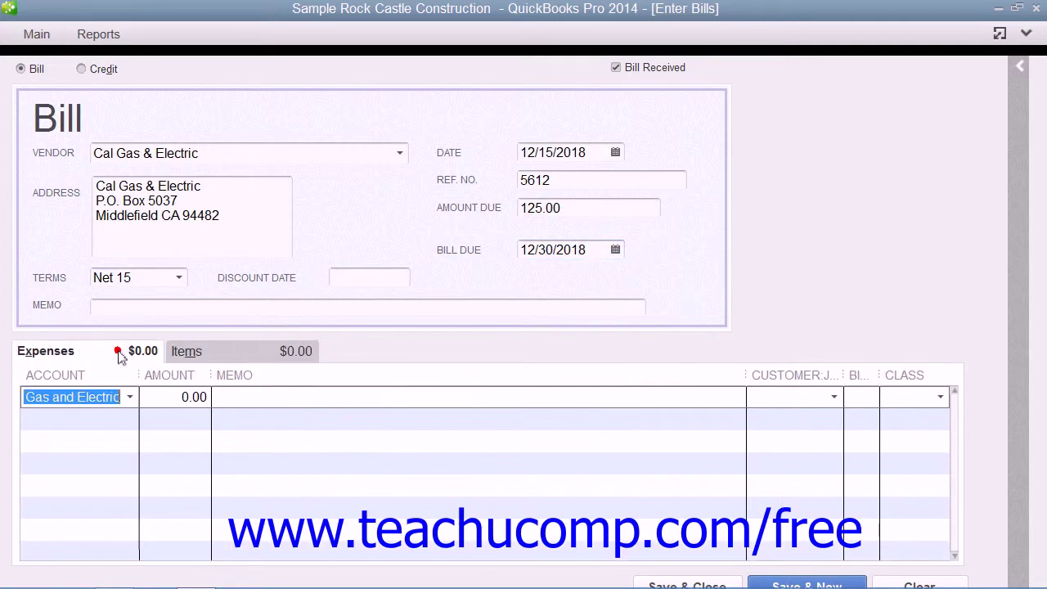
left_click(77, 397)
left_click(129, 397)
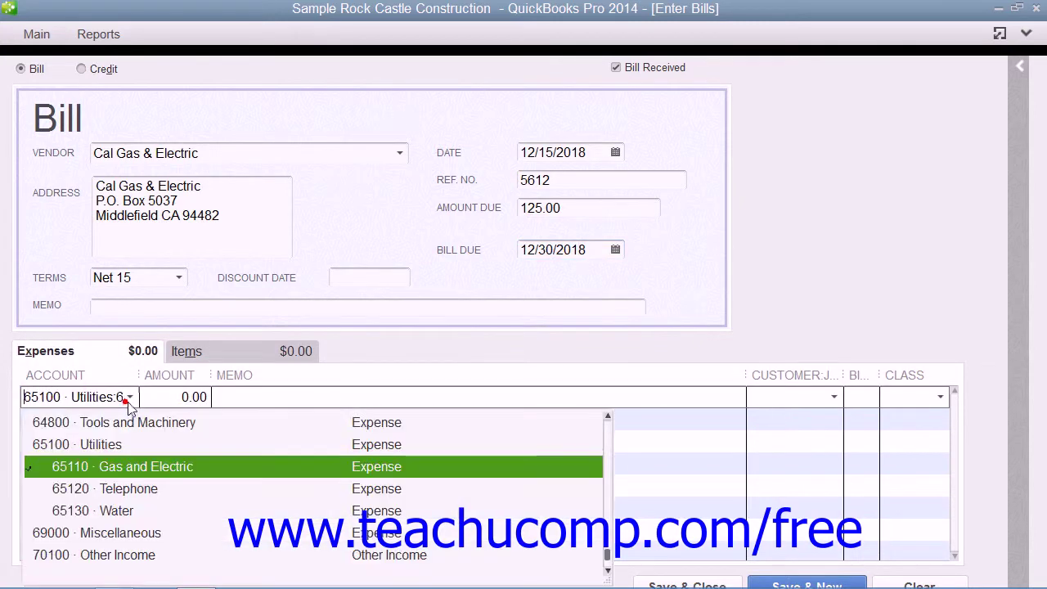
left_click(141, 465)
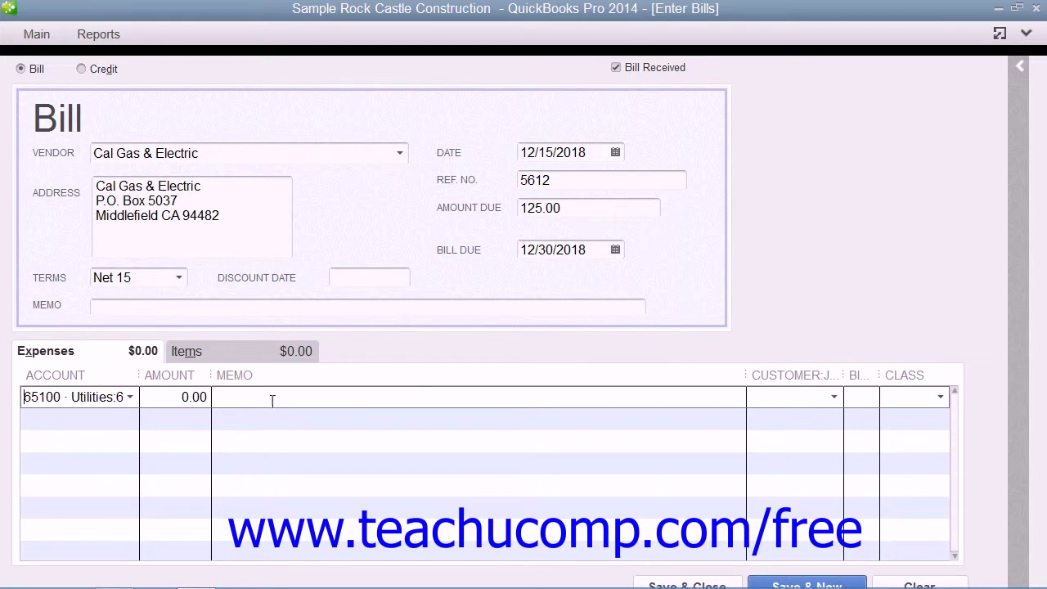
Enter 125.00 as the expense line amount and move to a second line
left_click(181, 397)
left_click_drag(180, 397, 274, 396)
type("125")
key("Tab")
left_click(170, 396)
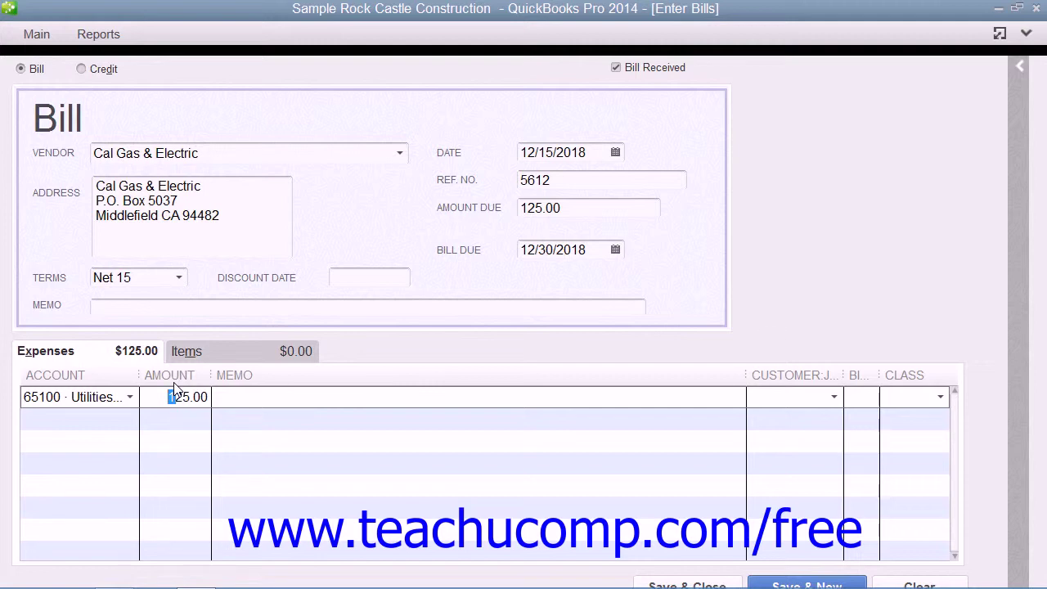
left_click(66, 422)
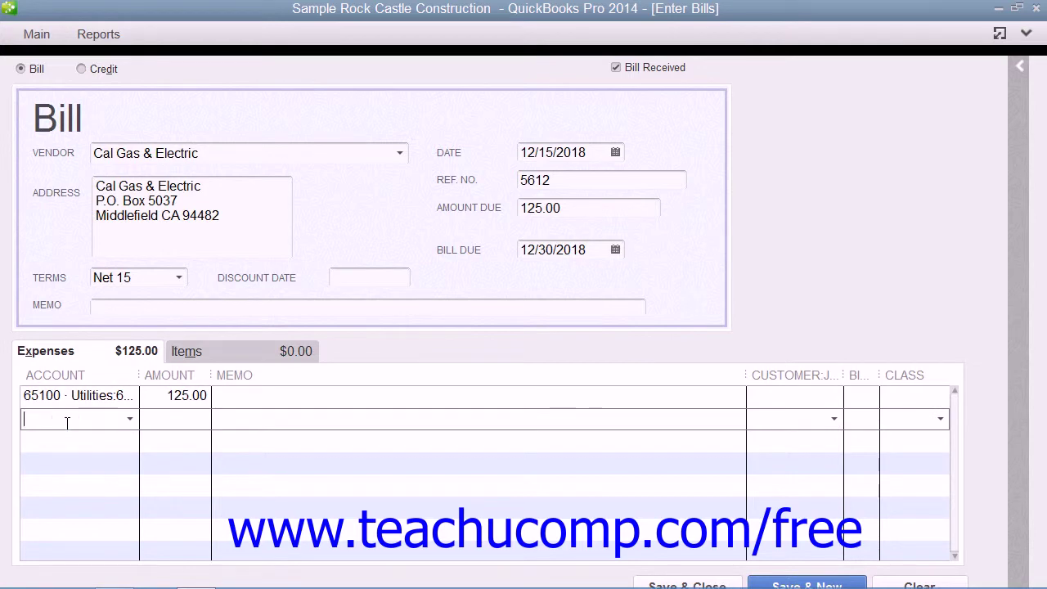
left_click(129, 420)
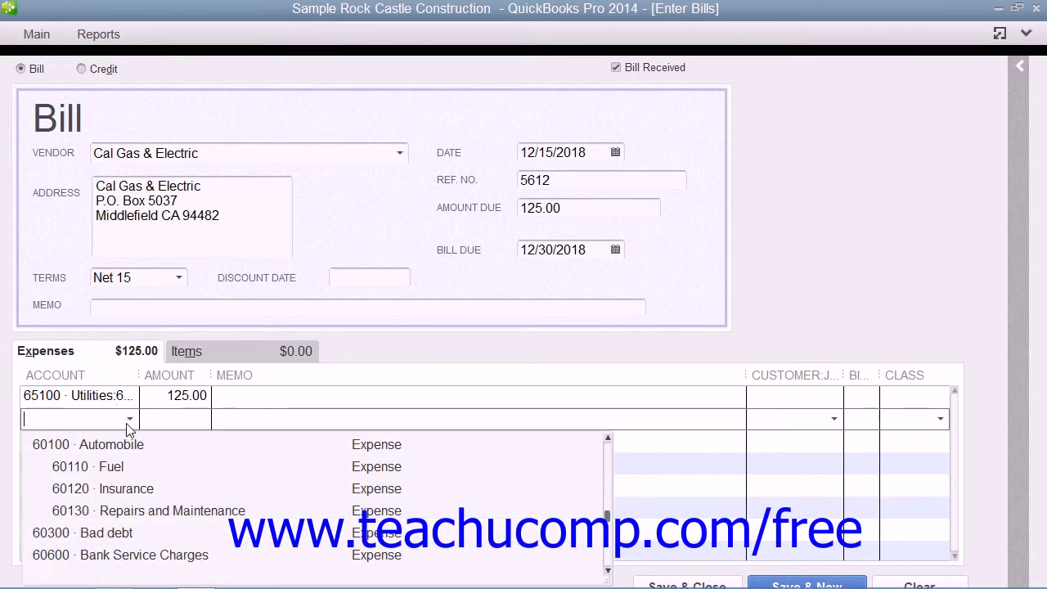
left_click(129, 420)
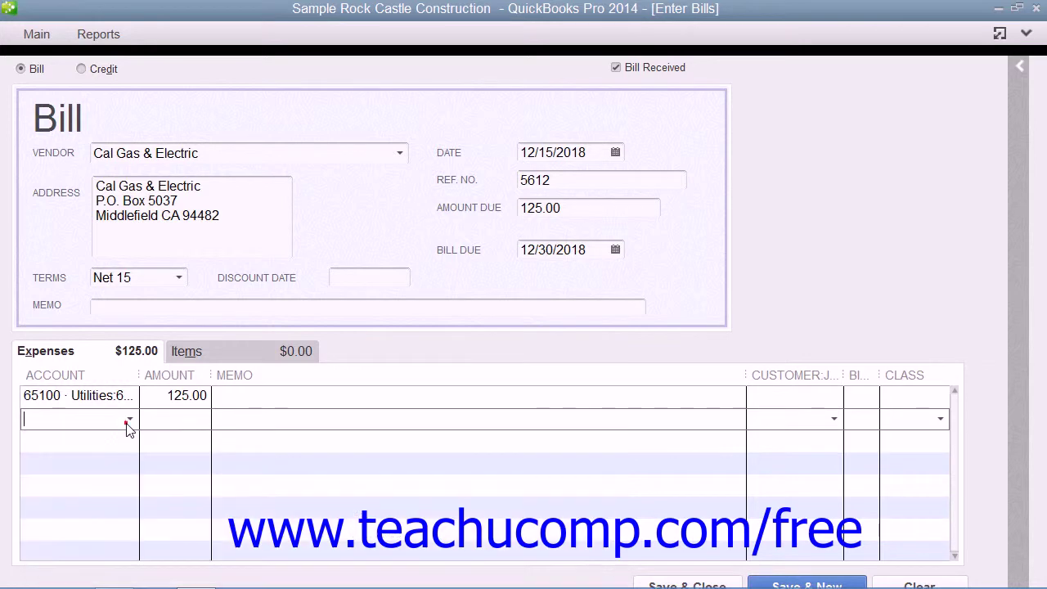
left_click(175, 422)
left_click(581, 208)
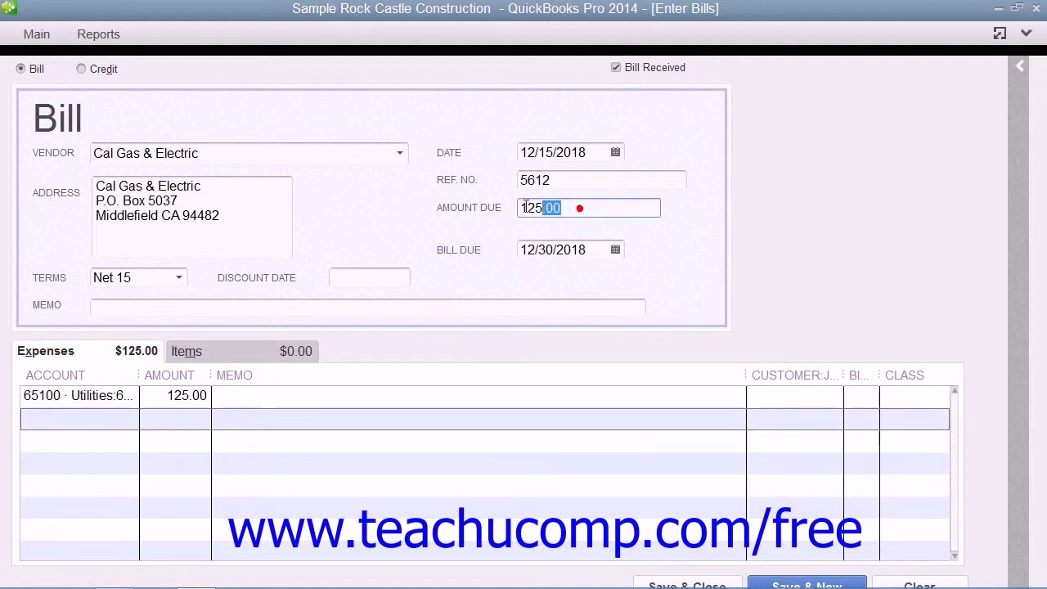
left_click(166, 397)
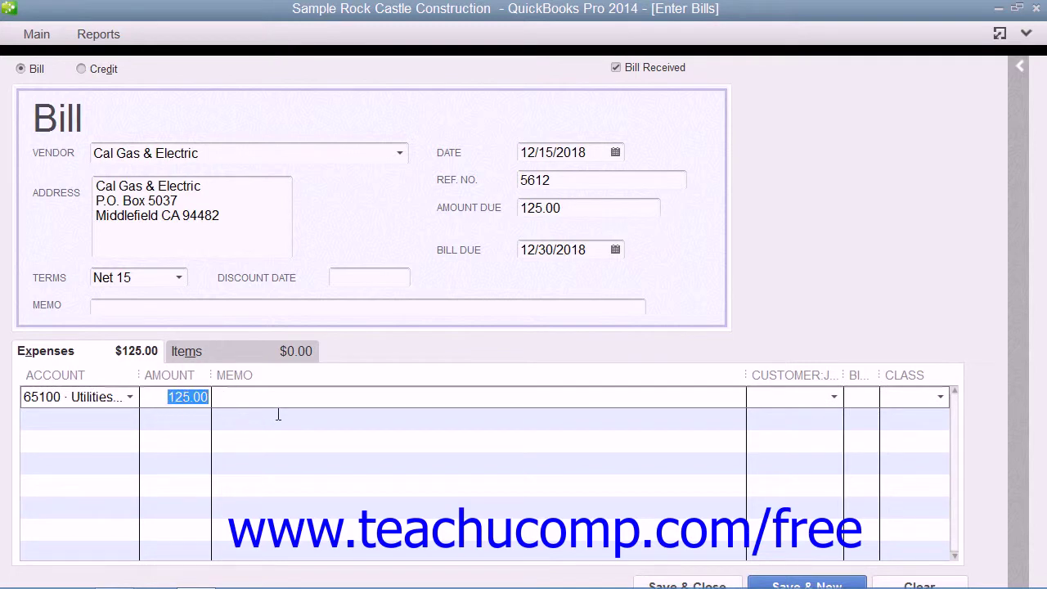